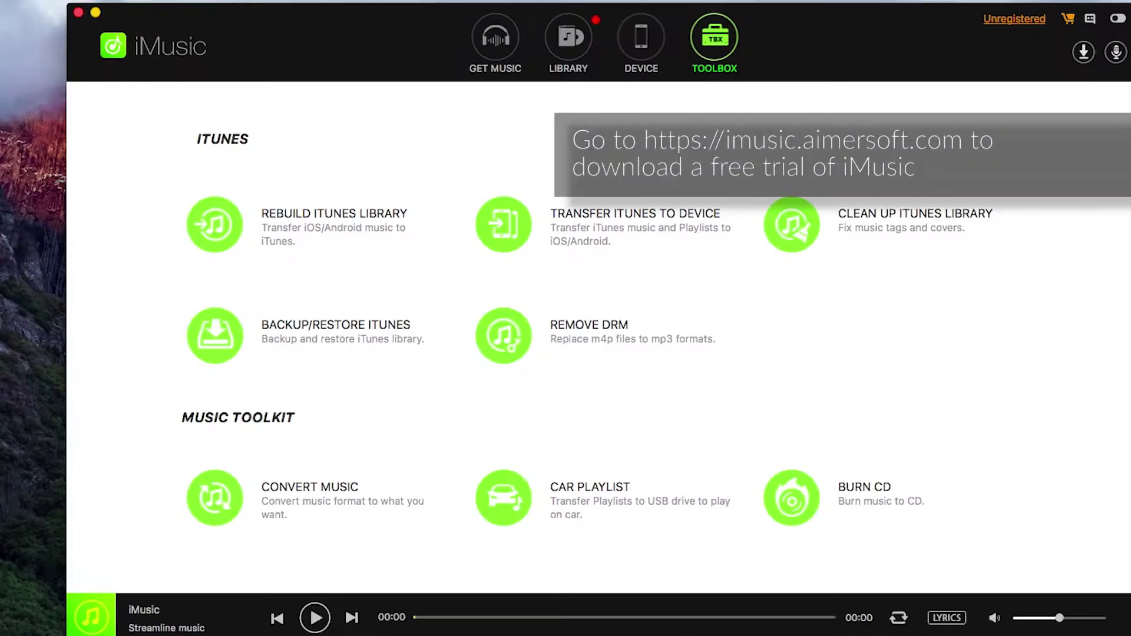
Visit the Discover, Library and Device pages, then bring up Toolbox's iTunes backup/restore choices
click(491, 43)
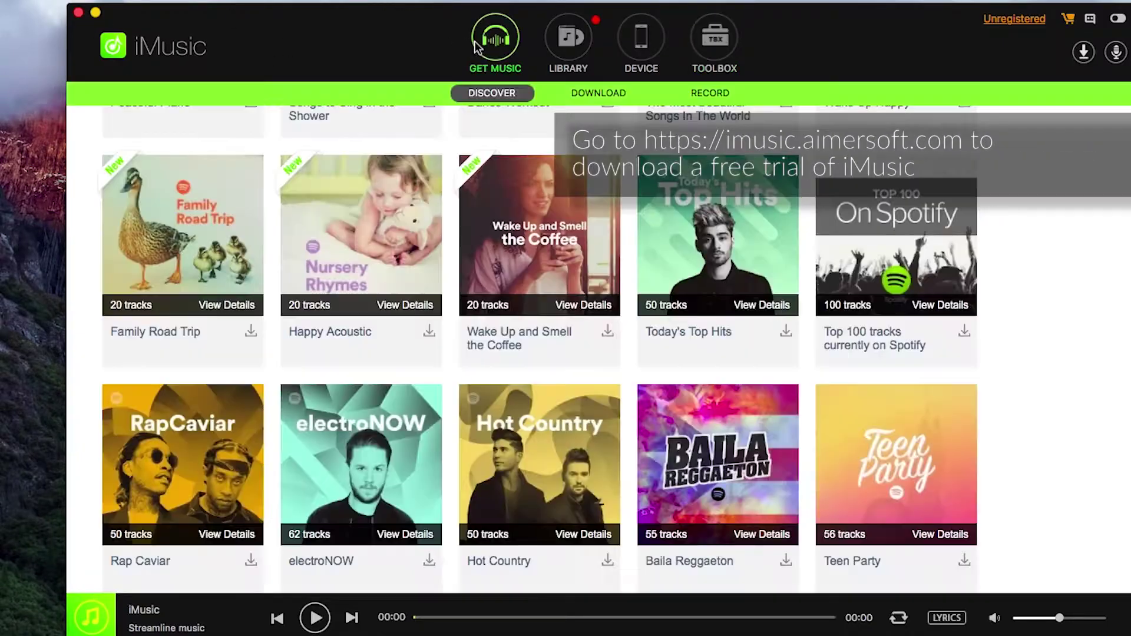
click(568, 43)
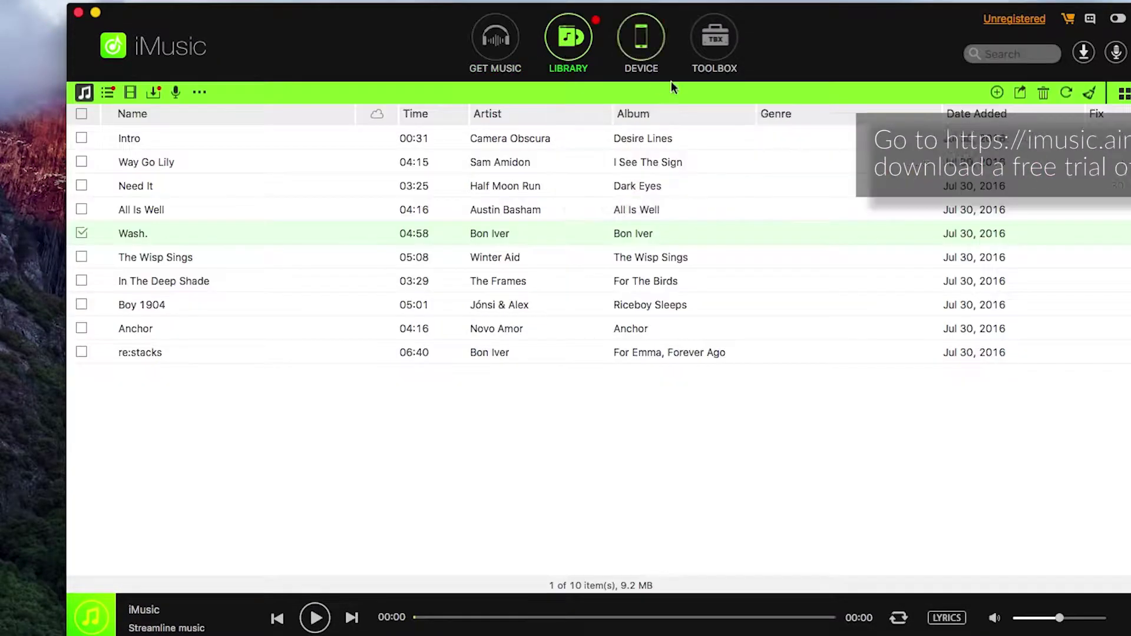
click(645, 40)
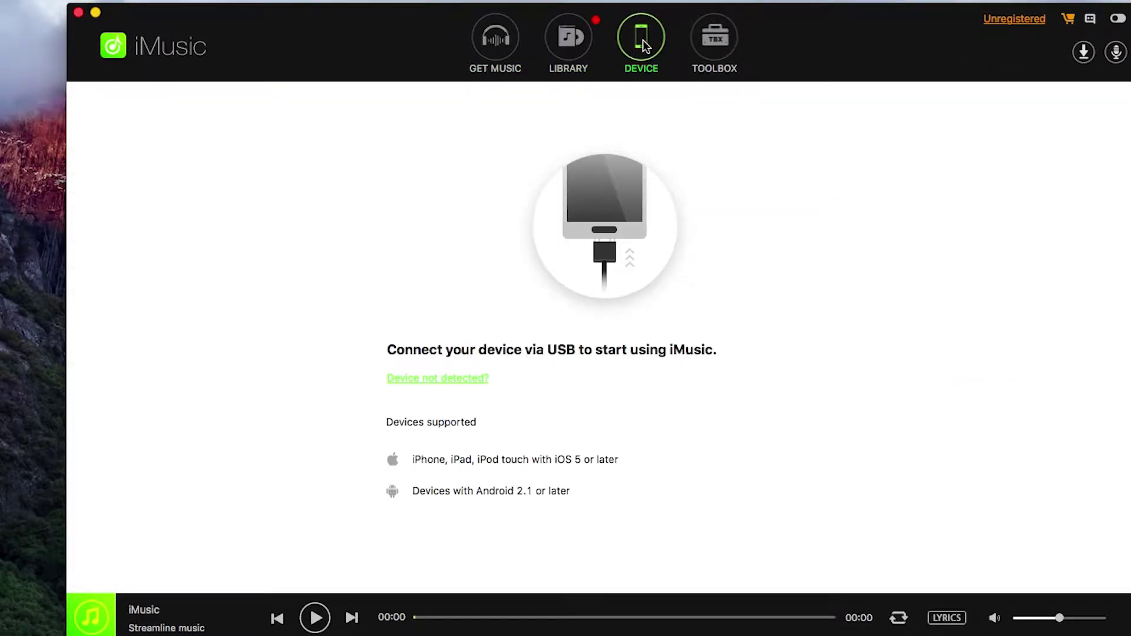
click(711, 49)
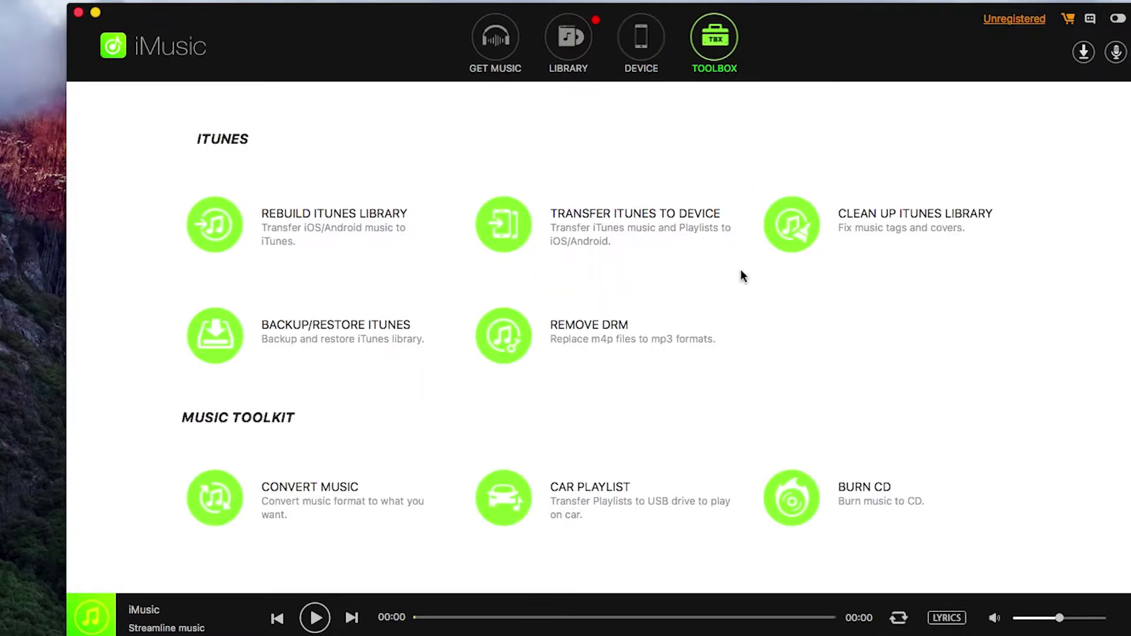
click(313, 335)
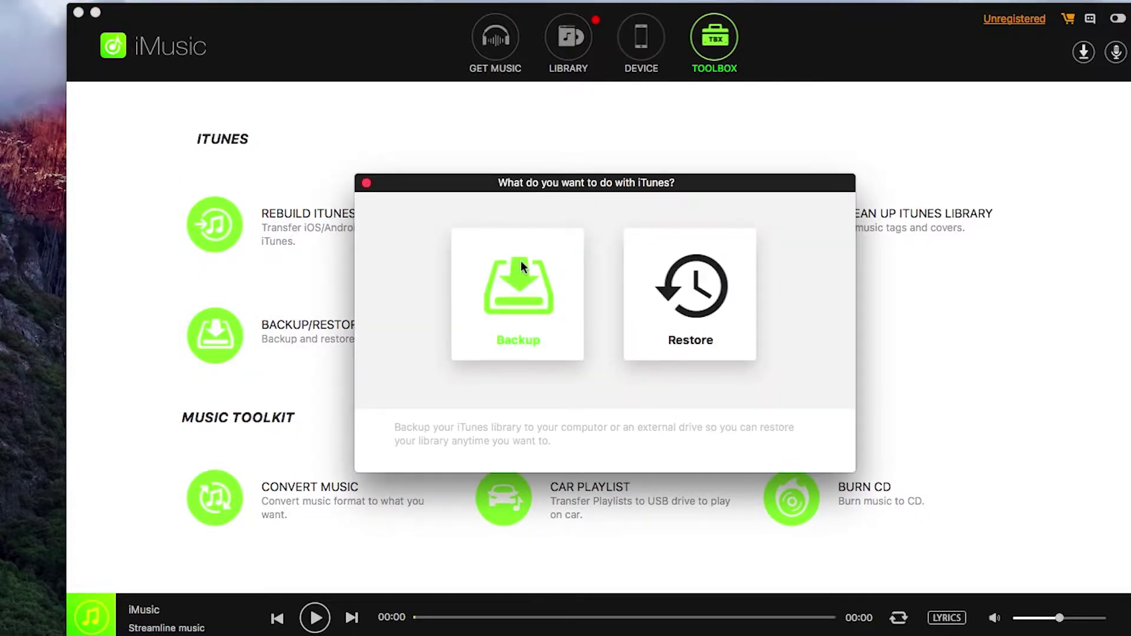
Choose Backup for the iTunes library and browse for a backup folder
click(518, 293)
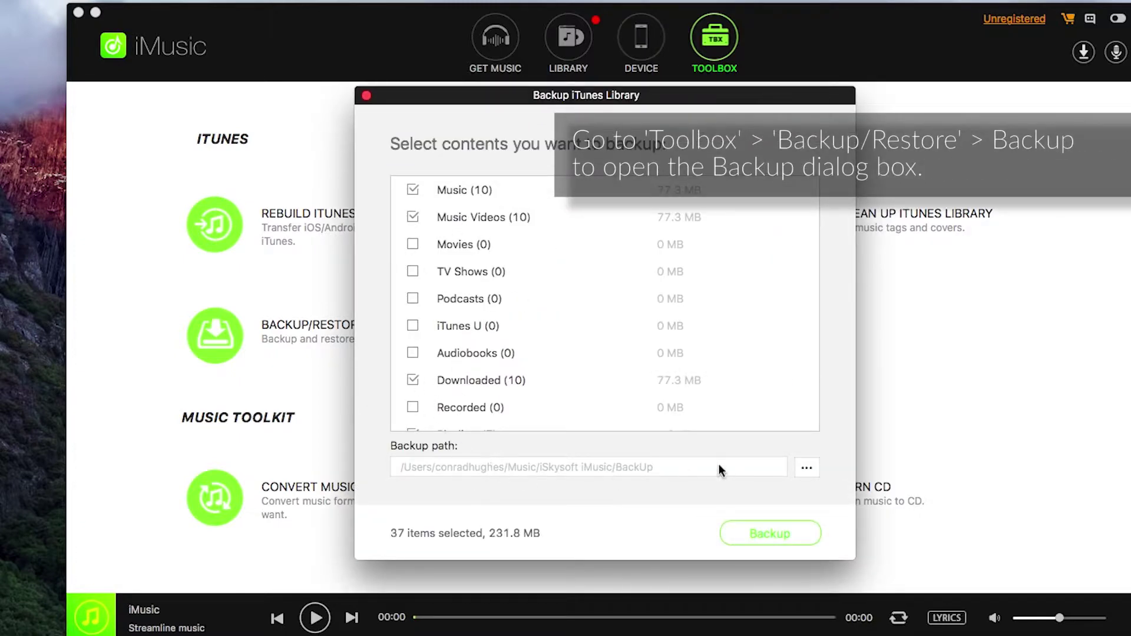
click(810, 467)
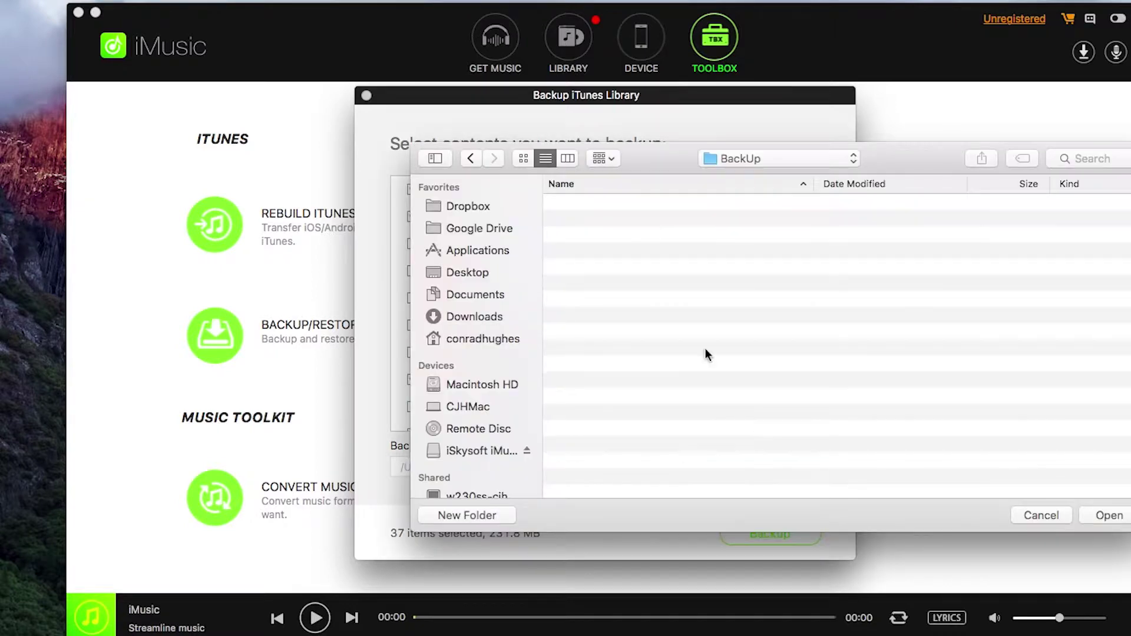
Back up the iTunes library to the Desktop and dismiss the Congratulations message
click(460, 272)
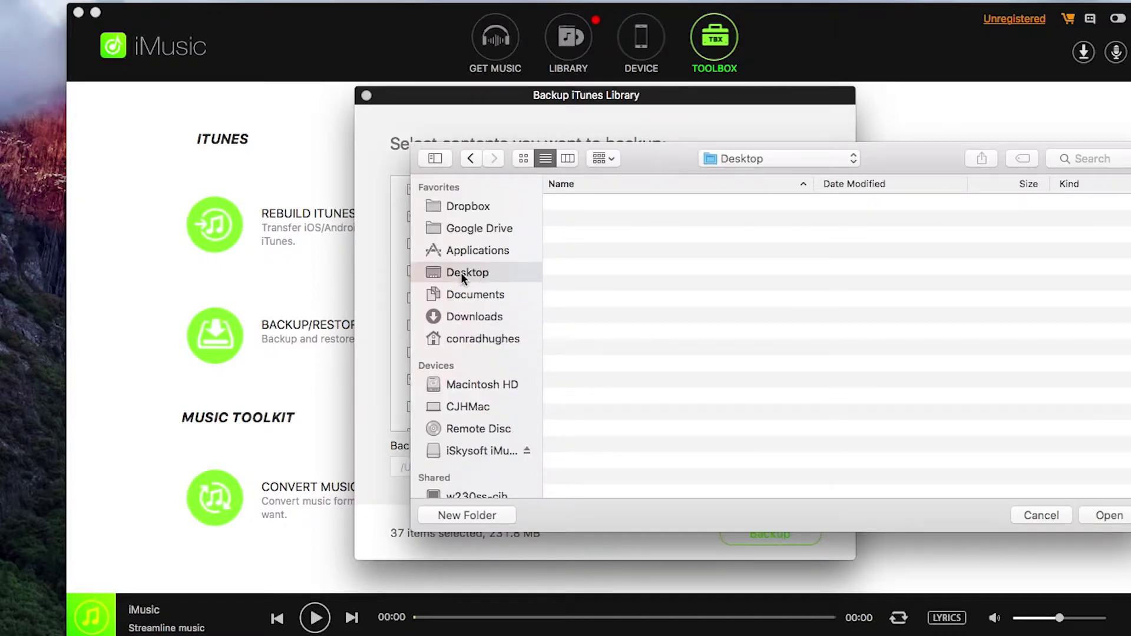
click(1106, 516)
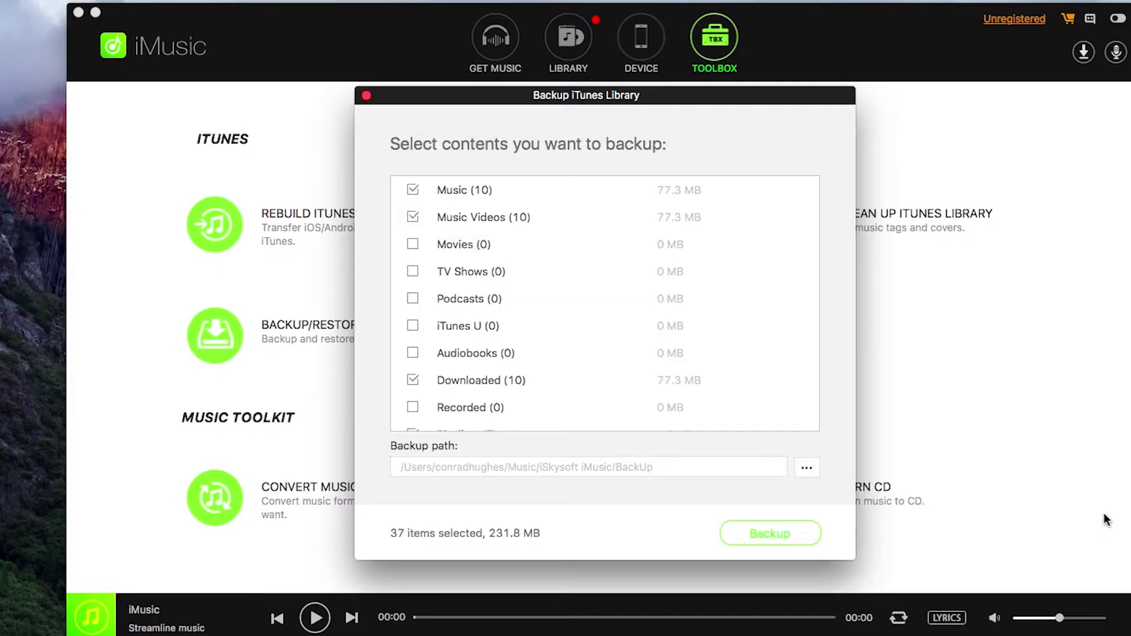
click(756, 541)
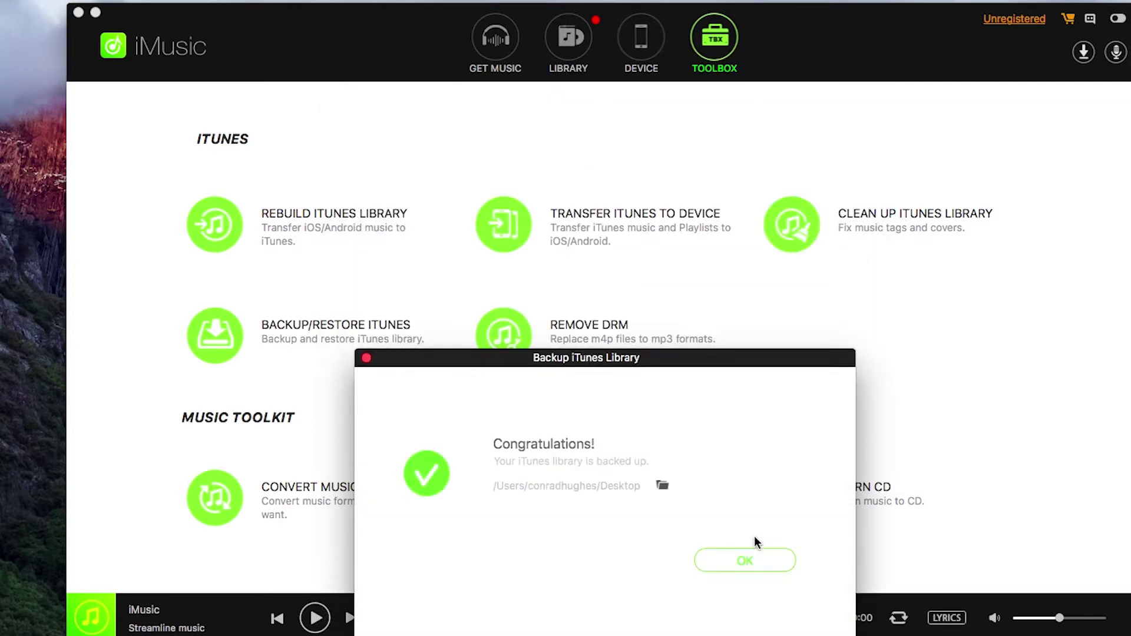
click(724, 562)
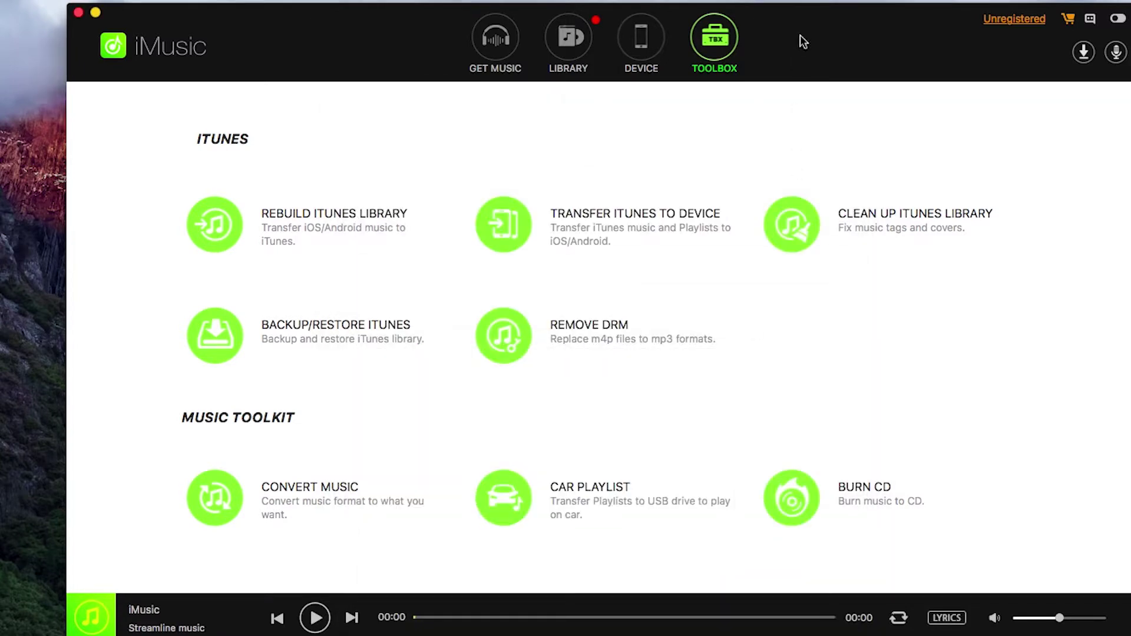
drag(813, 15, 770, 14)
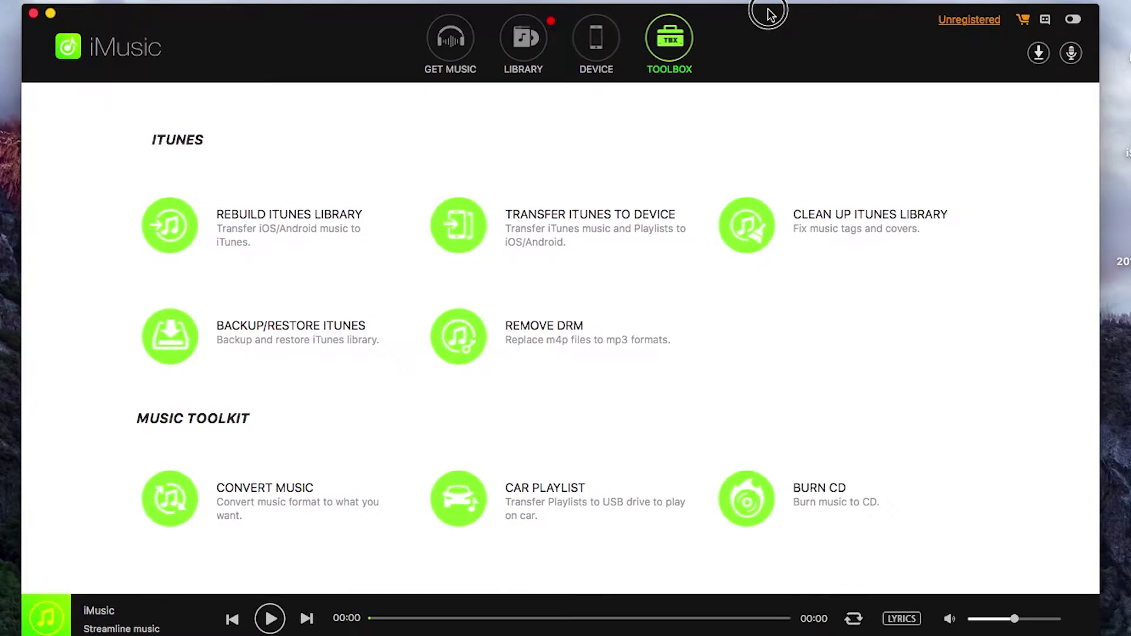
right_click(1123, 261)
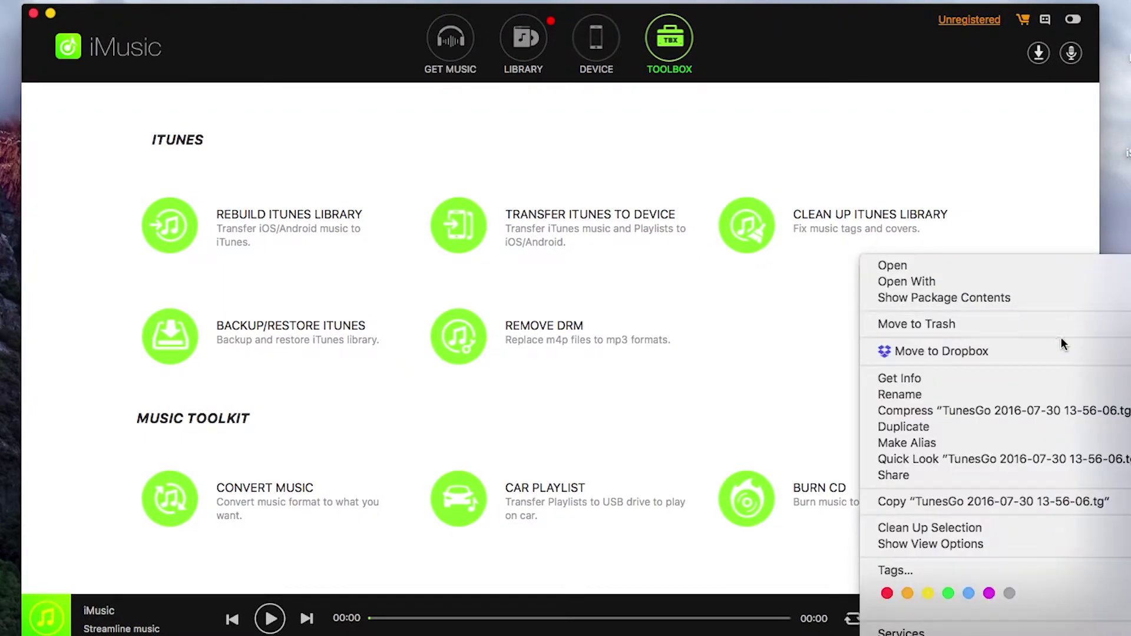
click(1037, 384)
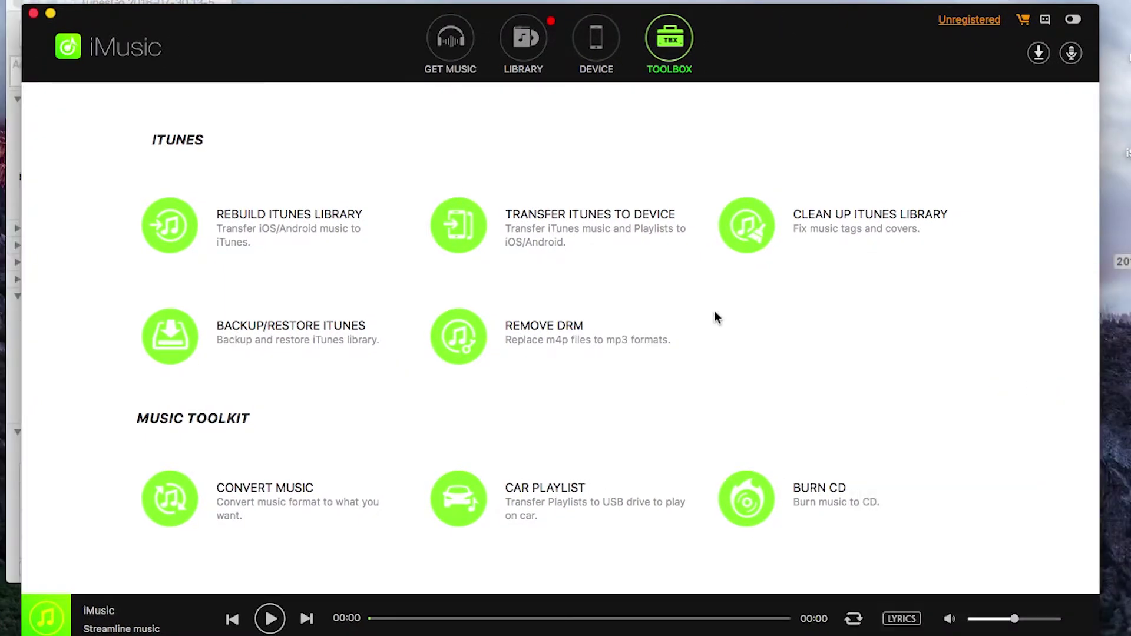
click(109, 3)
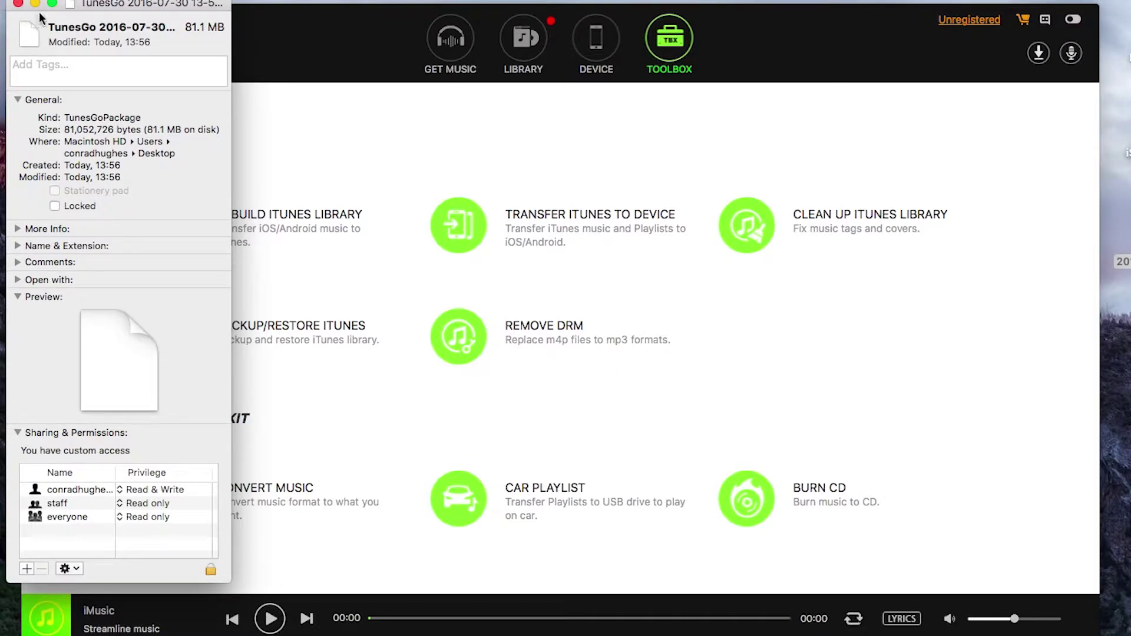
click(16, 7)
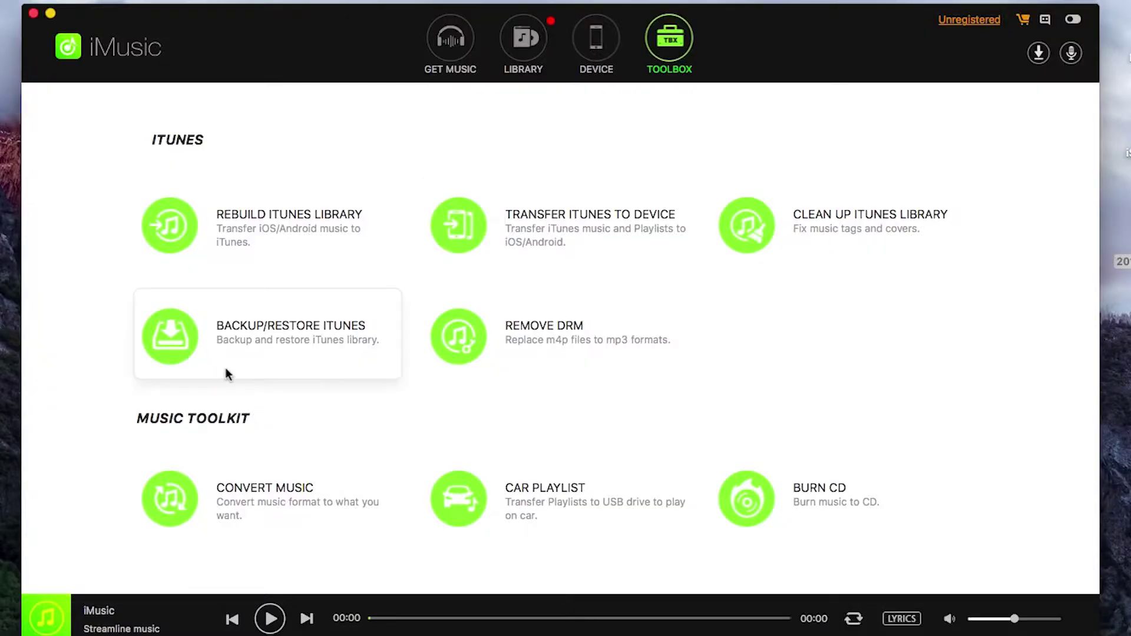
Choose Restore from the Backup/Restore iTunes card to list the TunesGo backup
click(238, 332)
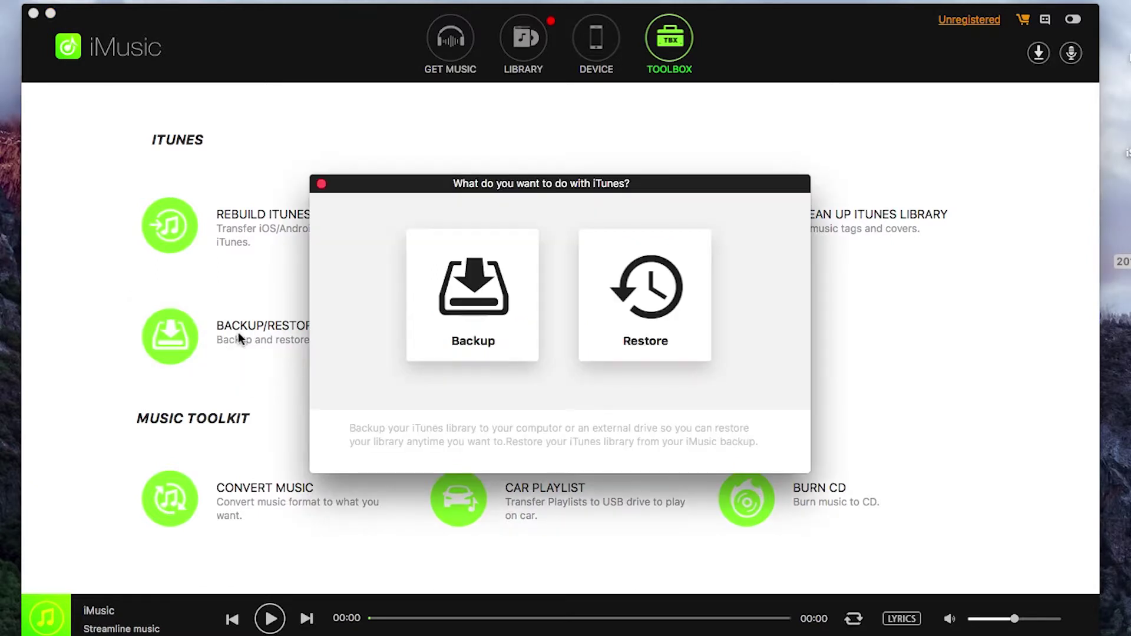
click(659, 304)
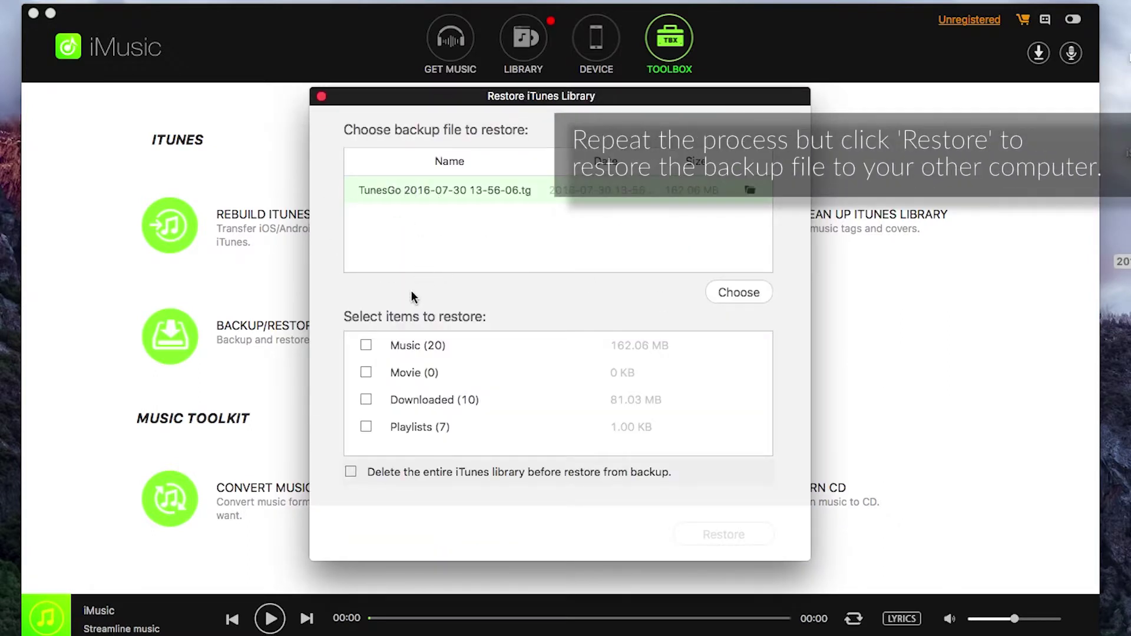
Tick Music, Movie, Downloaded and Playlists, enable deleting the existing library, then close the dialog
click(366, 346)
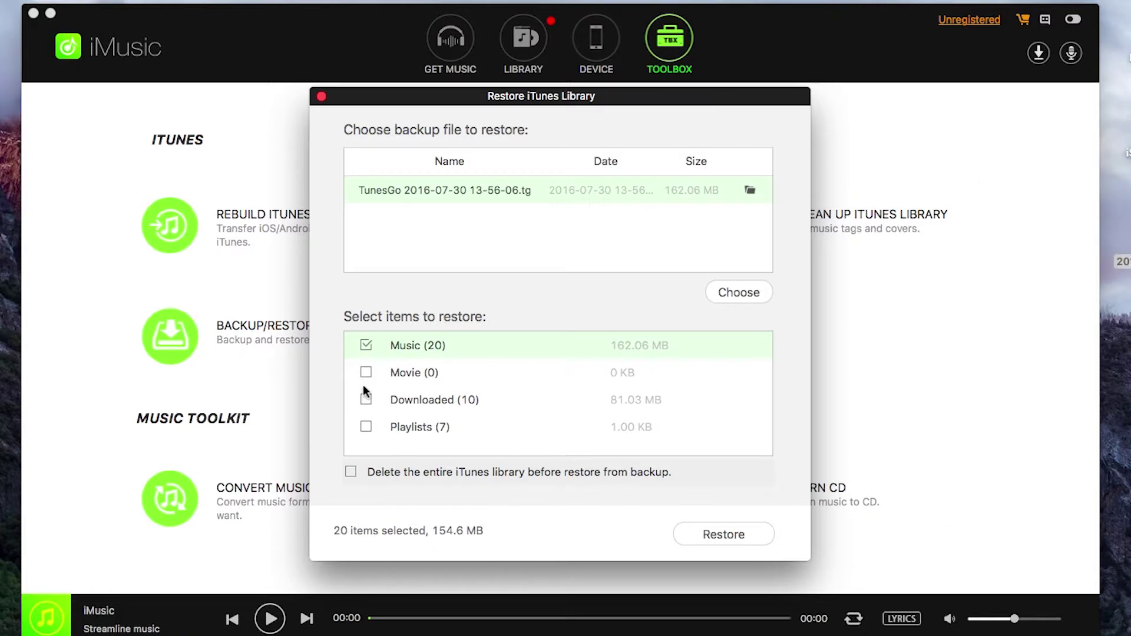
click(366, 373)
click(366, 397)
click(366, 427)
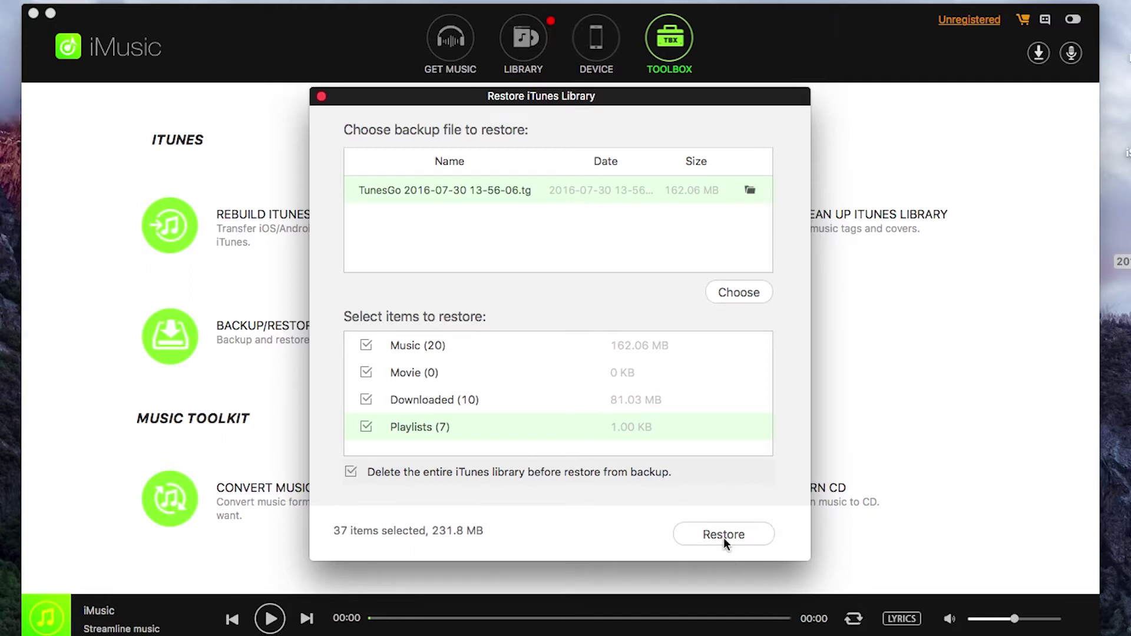
click(350, 472)
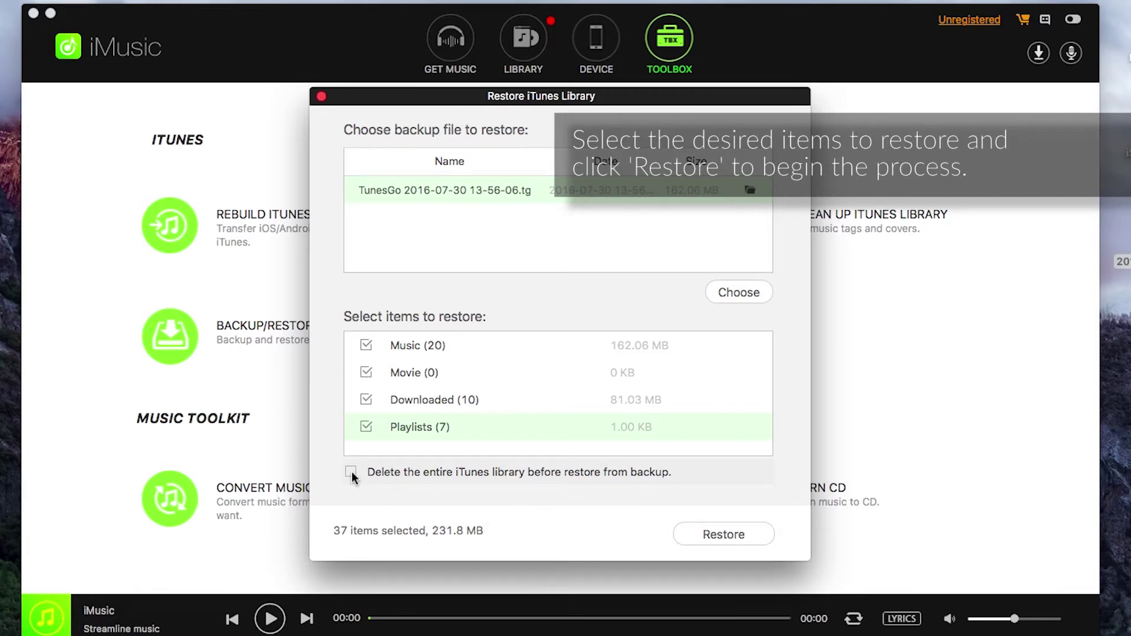
click(351, 473)
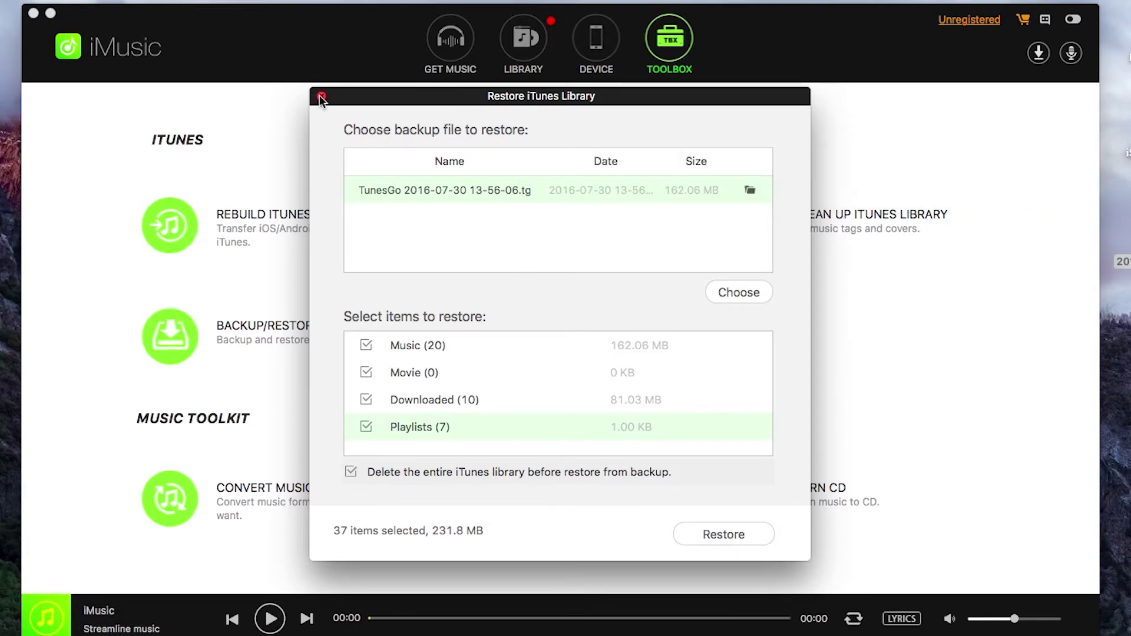
click(323, 98)
Show the Library page with its 10 tracks totalling 77.3 MB
click(505, 53)
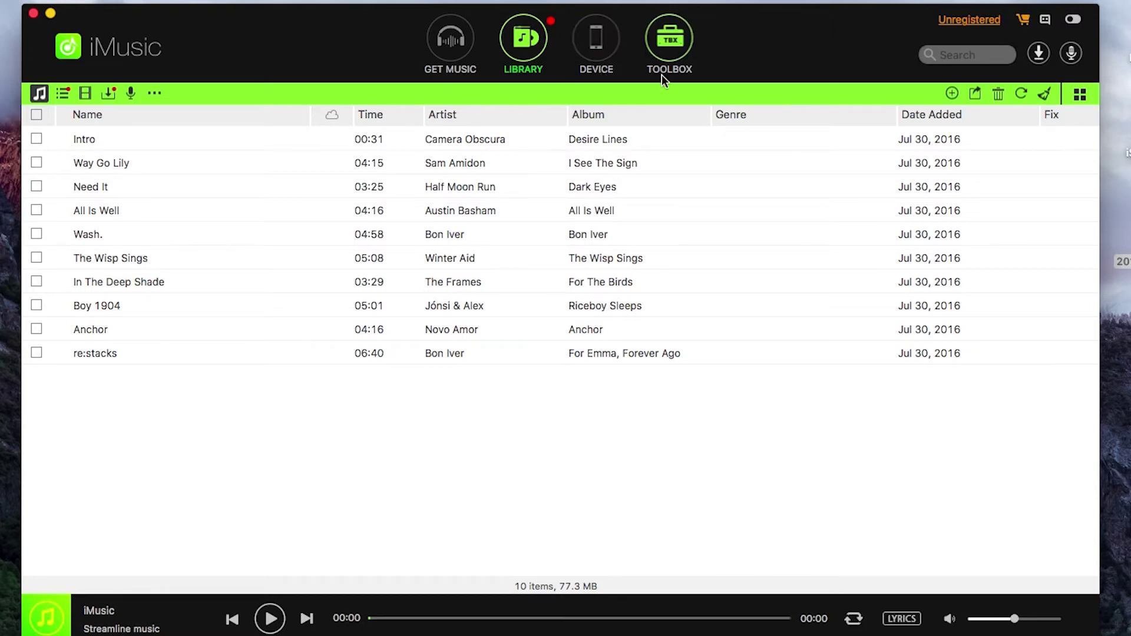
Go back to the Toolbox page listing Backup/Restore iTunes and Remove DRM
click(675, 60)
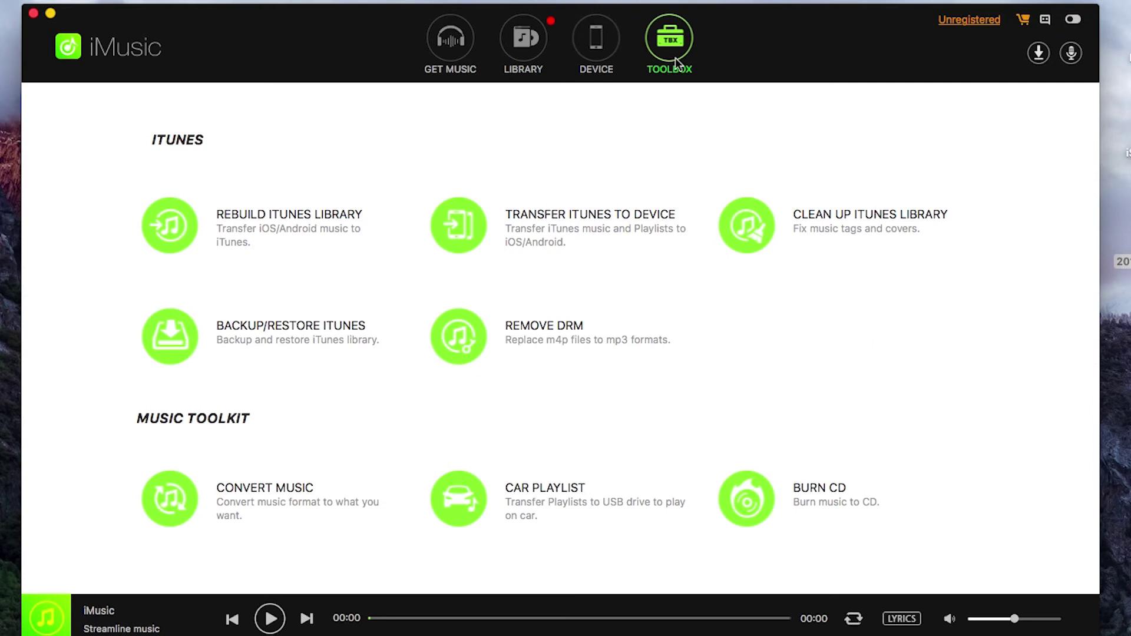